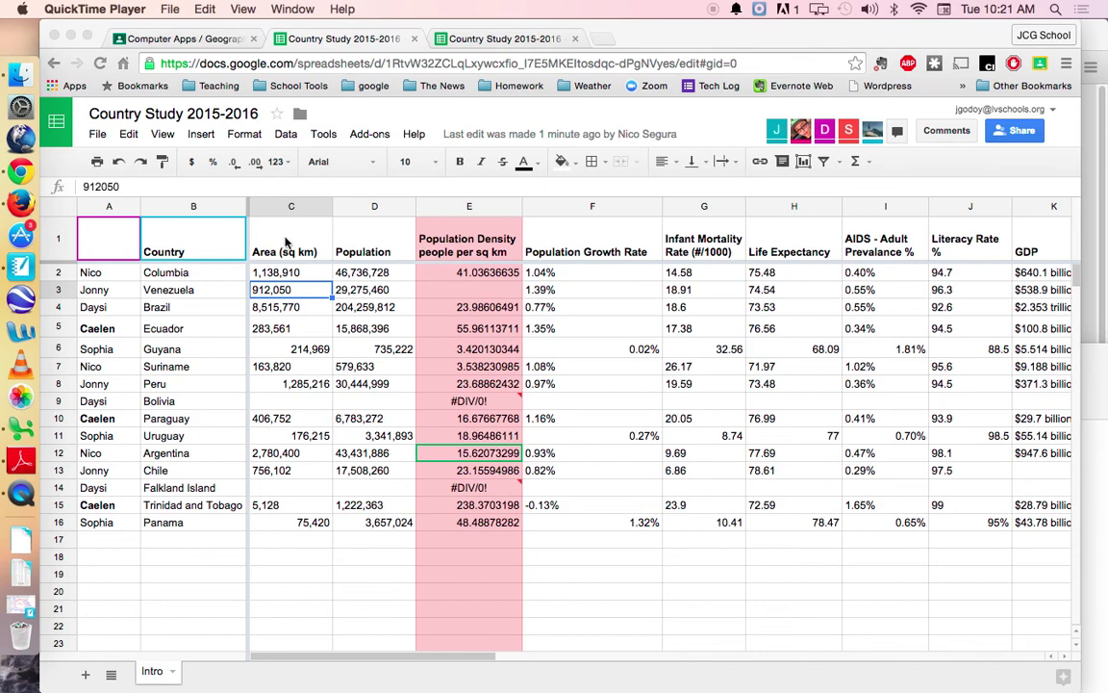
# Step: Bring the spreadsheet forward and select the Country names in B1:B16
pyautogui.click(202, 252)
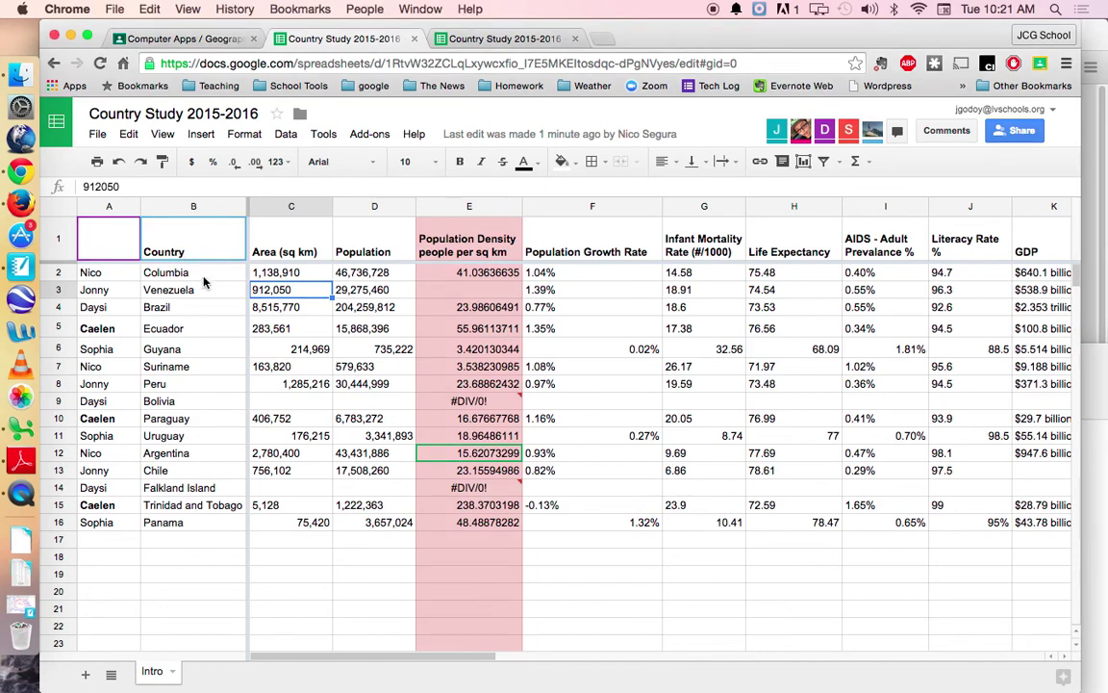
pyautogui.click(192, 235)
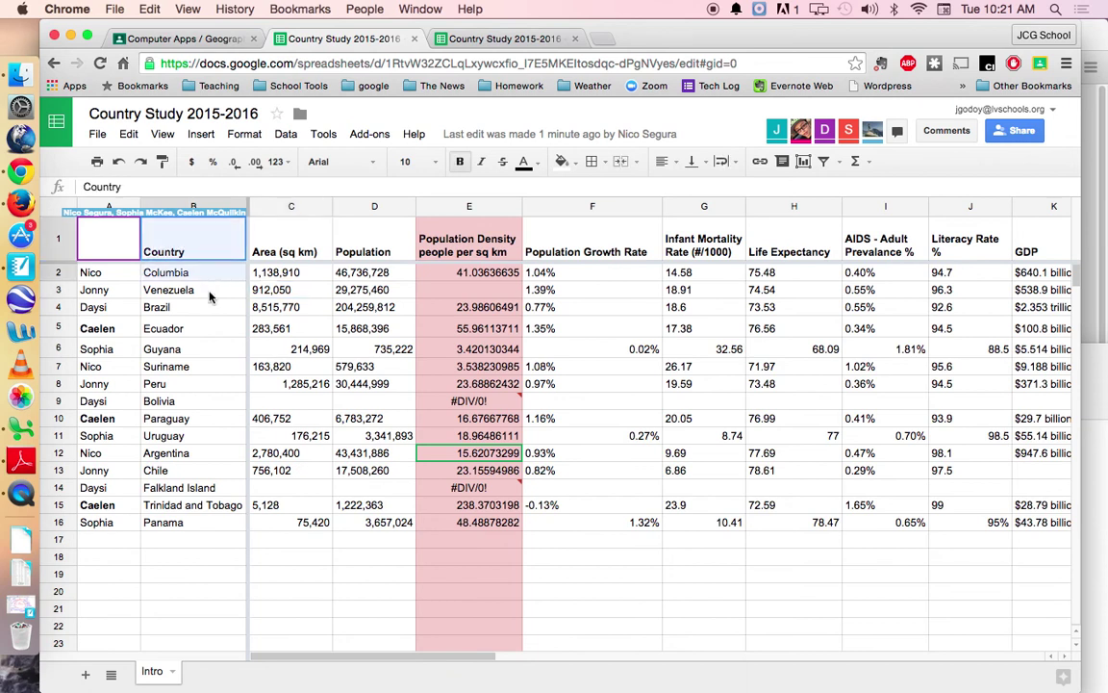
pyautogui.moveTo(209, 296); pyautogui.dragTo(197, 519)
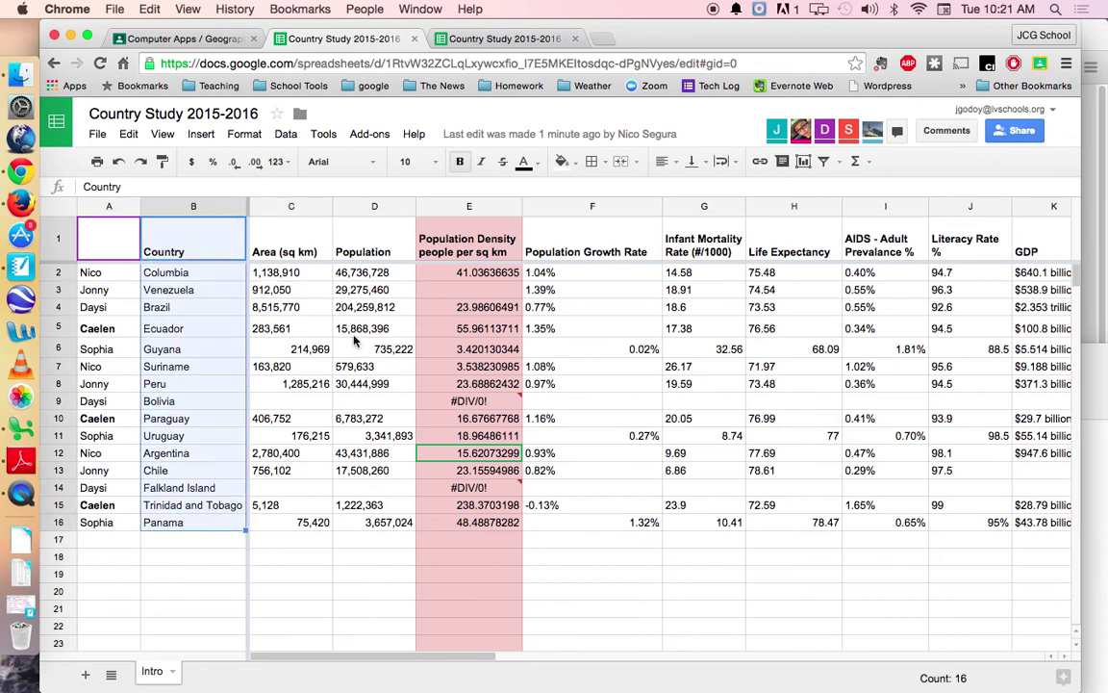
# Step: Insert a new chart from the selected countries and scroll the chart types to Map
pyautogui.click(198, 134)
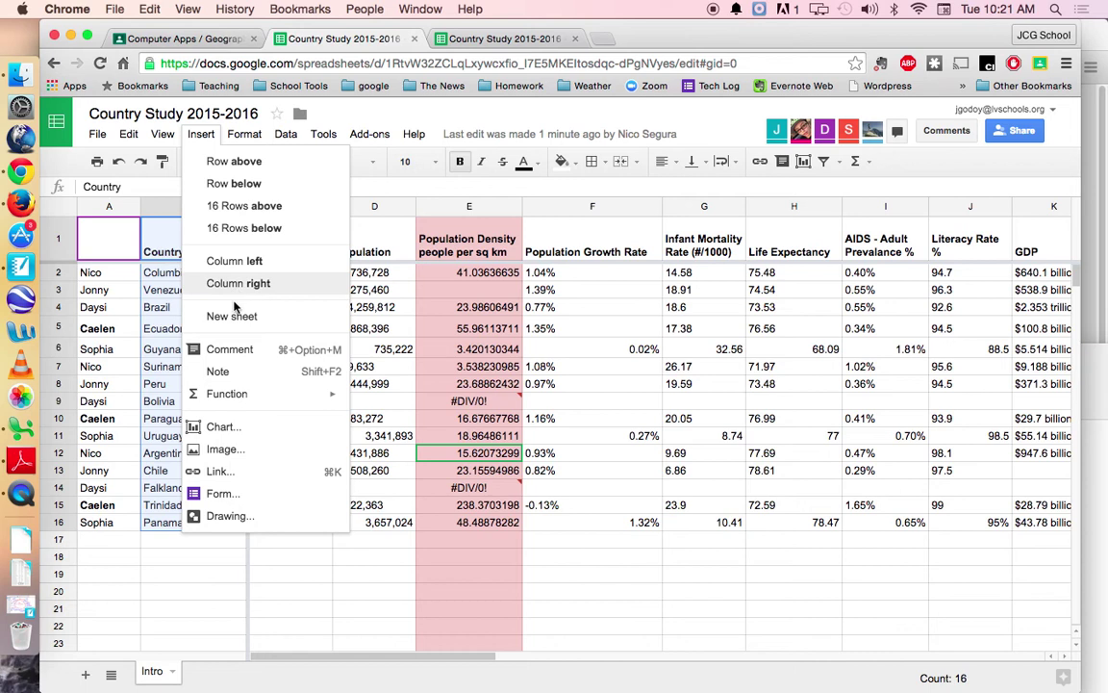
pyautogui.click(229, 431)
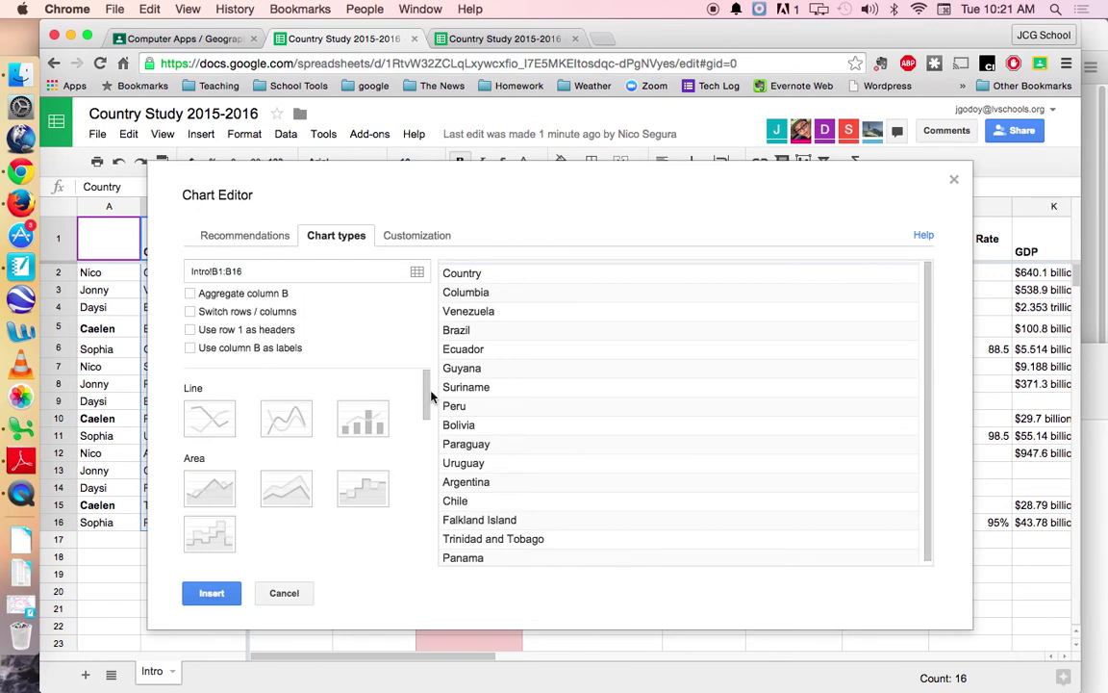
pyautogui.moveTo(426, 396); pyautogui.dragTo(426, 509)
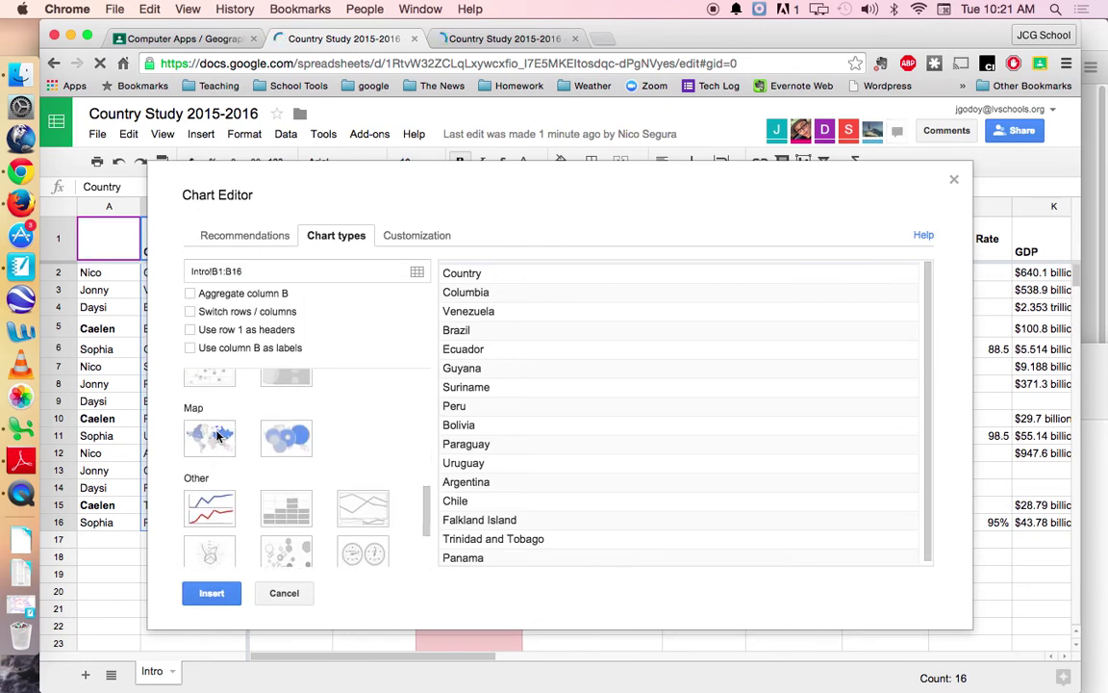
# Step: Choose the Map geo chart type, using row 1 as headers and column B as labels
pyautogui.click(218, 435)
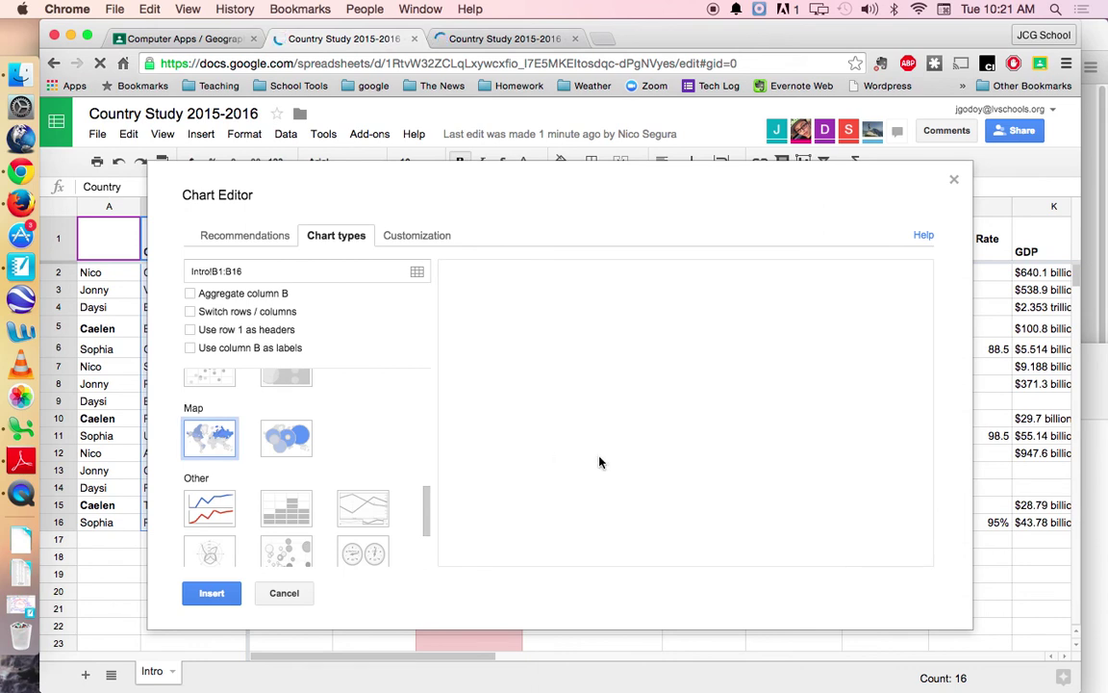
pyautogui.click(190, 329)
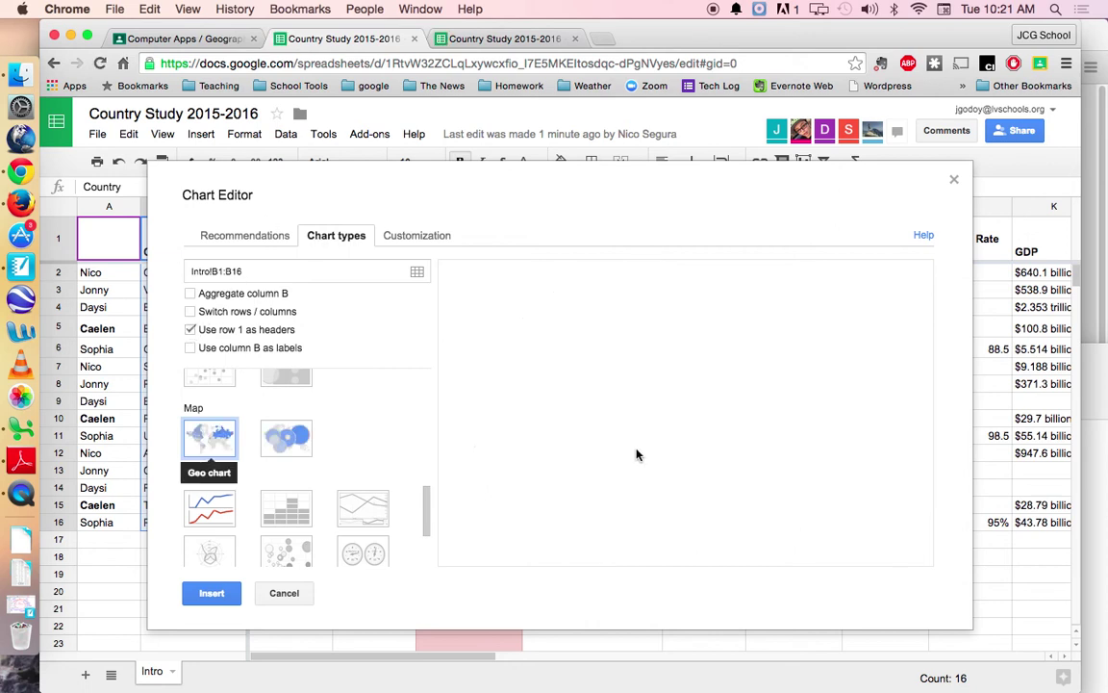
pyautogui.click(191, 348)
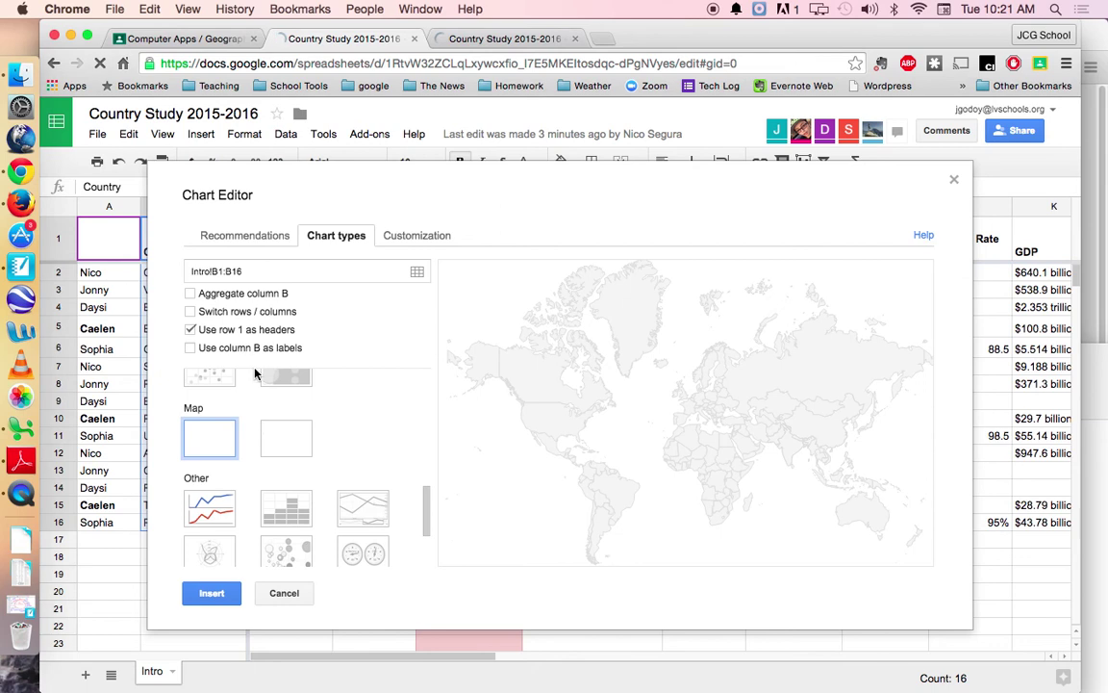
pyautogui.click(192, 348)
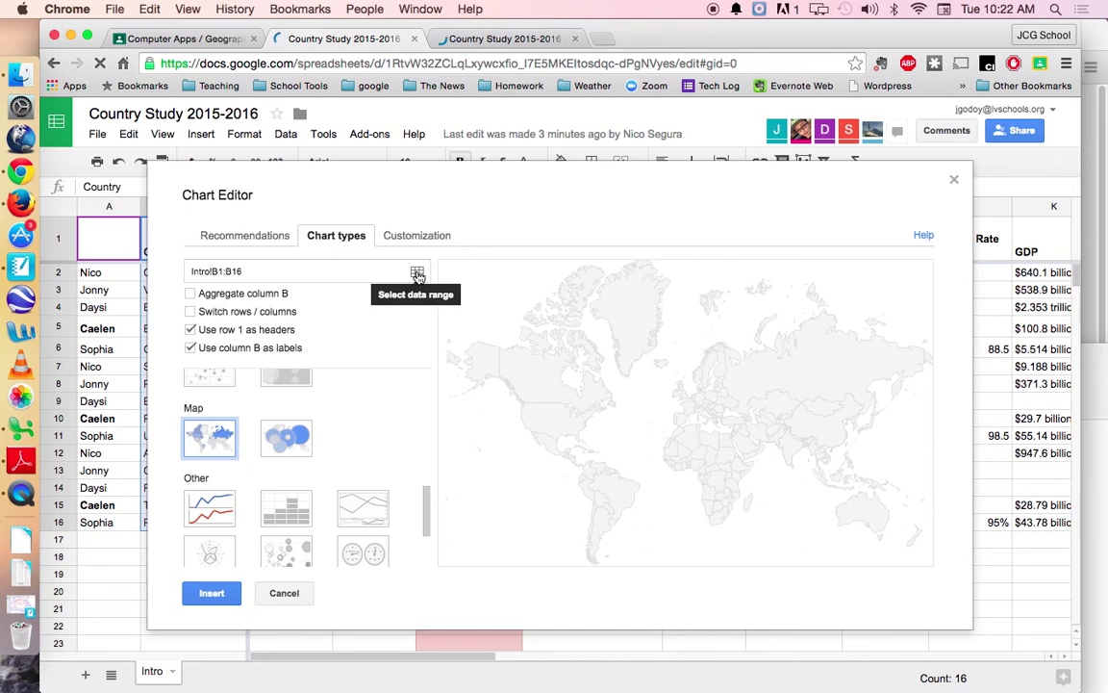
# Step: Add Intro!G1:G16 (Infant Mortality Rate) as a second chart data range
pyautogui.click(417, 275)
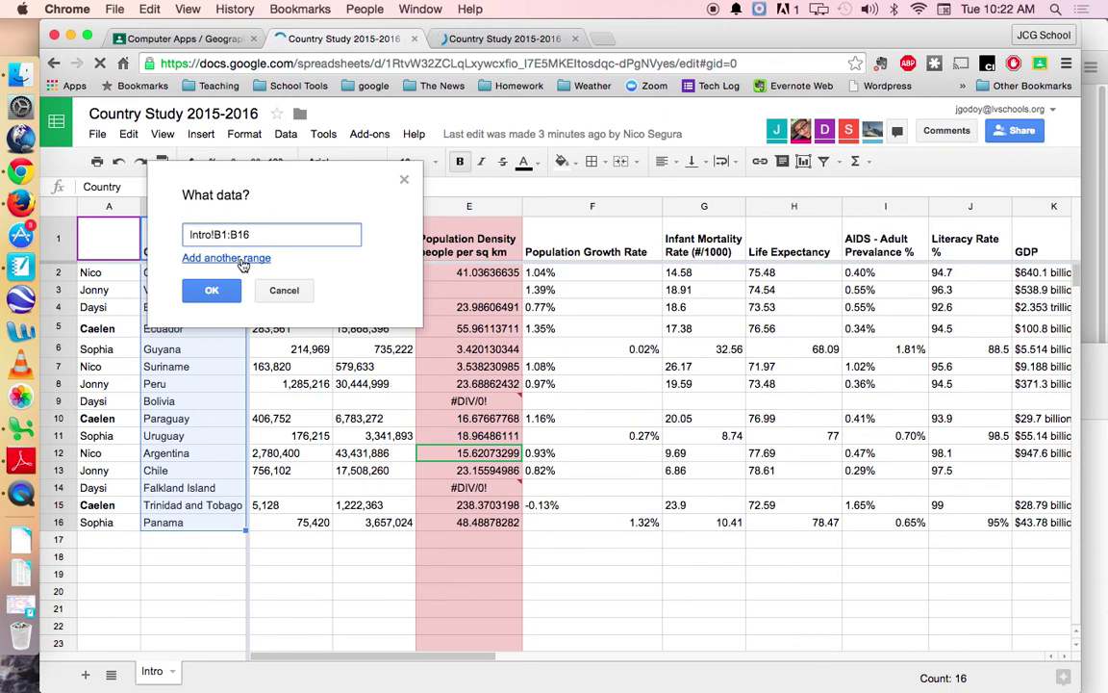
pyautogui.click(243, 260)
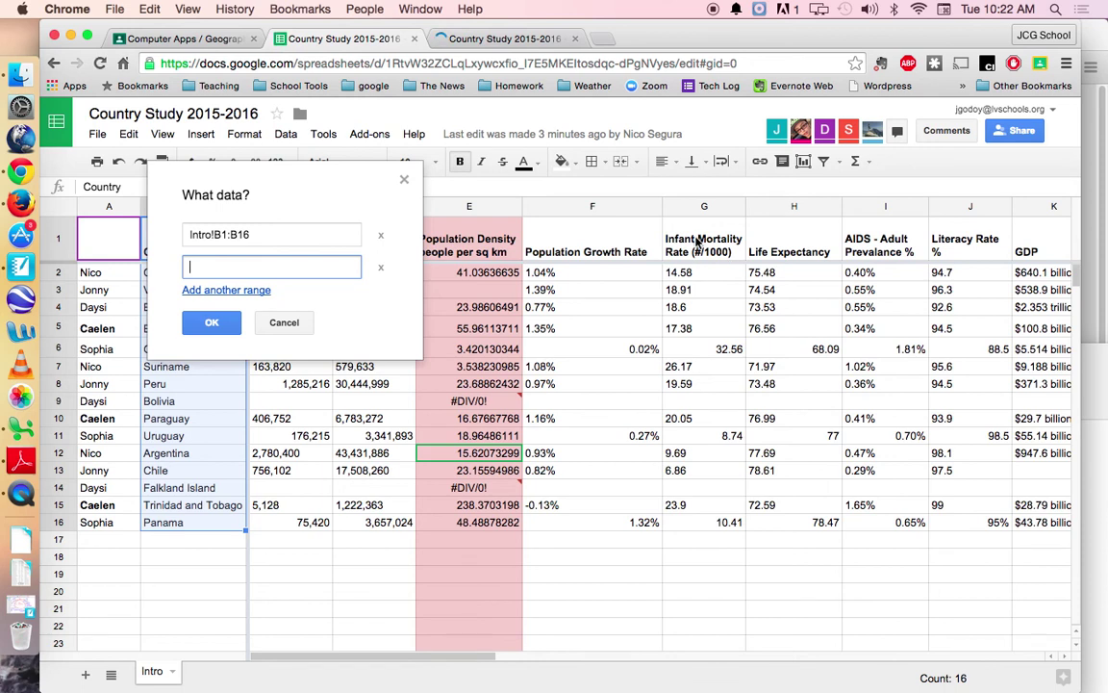
pyautogui.click(691, 243)
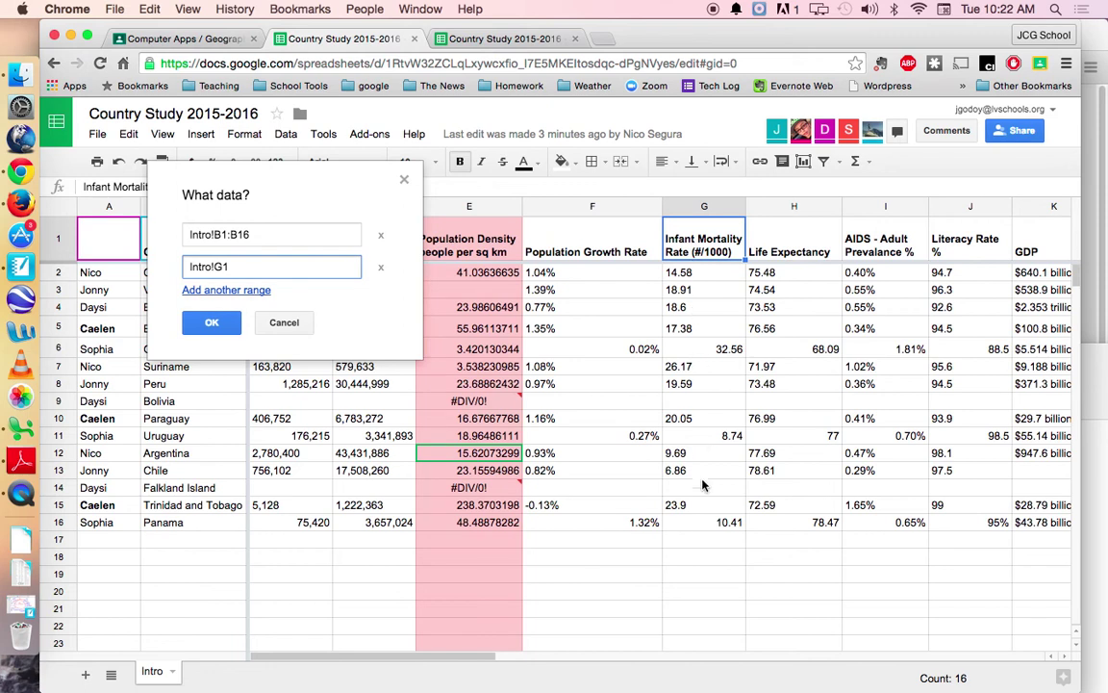
pyautogui.keyDown('shift'); pyautogui.click(702, 526); pyautogui.keyUp('shift')
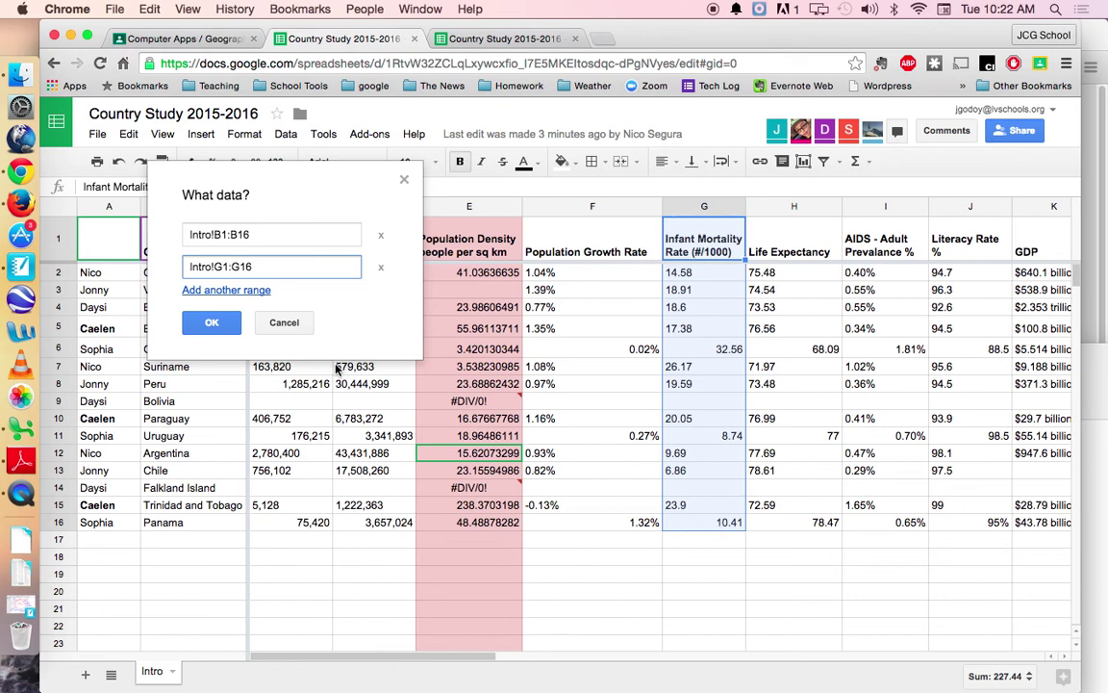
pyautogui.click(210, 321)
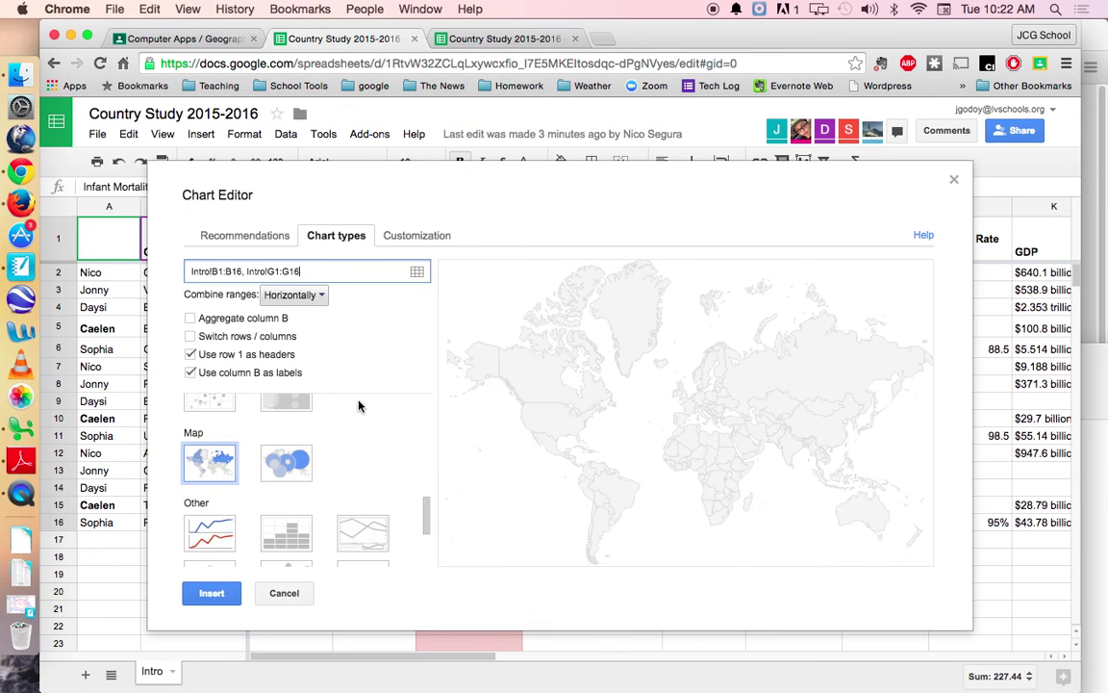
# Step: Preview the marker geo chart, then return to the region-shaded geo map
pyautogui.click(284, 465)
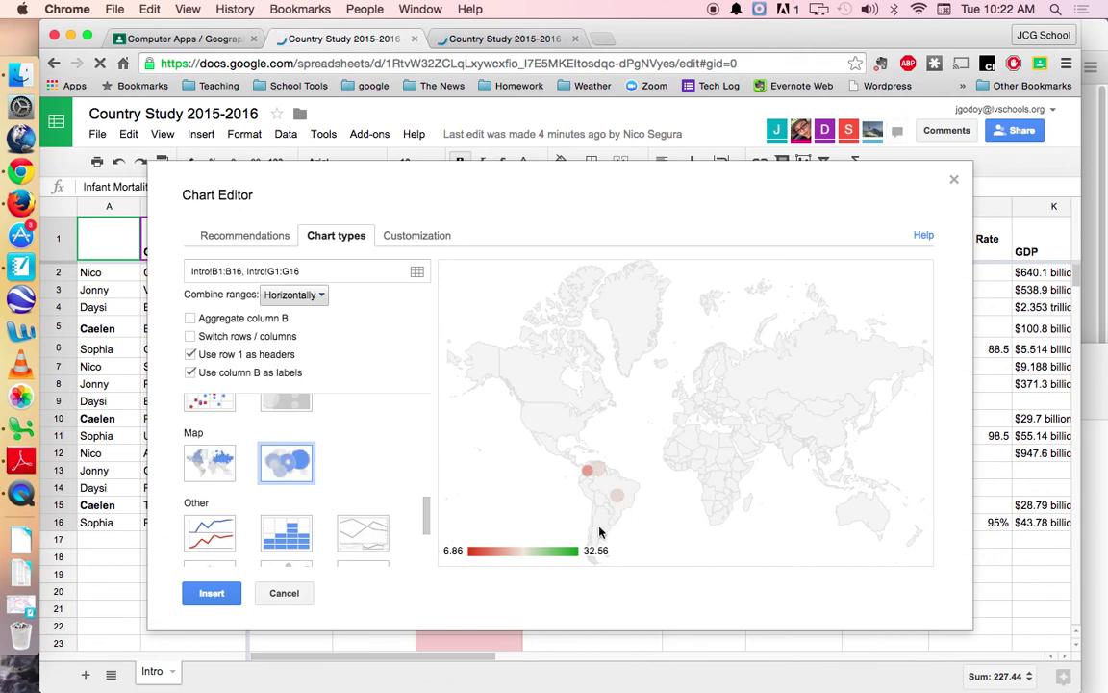
pyautogui.click(206, 462)
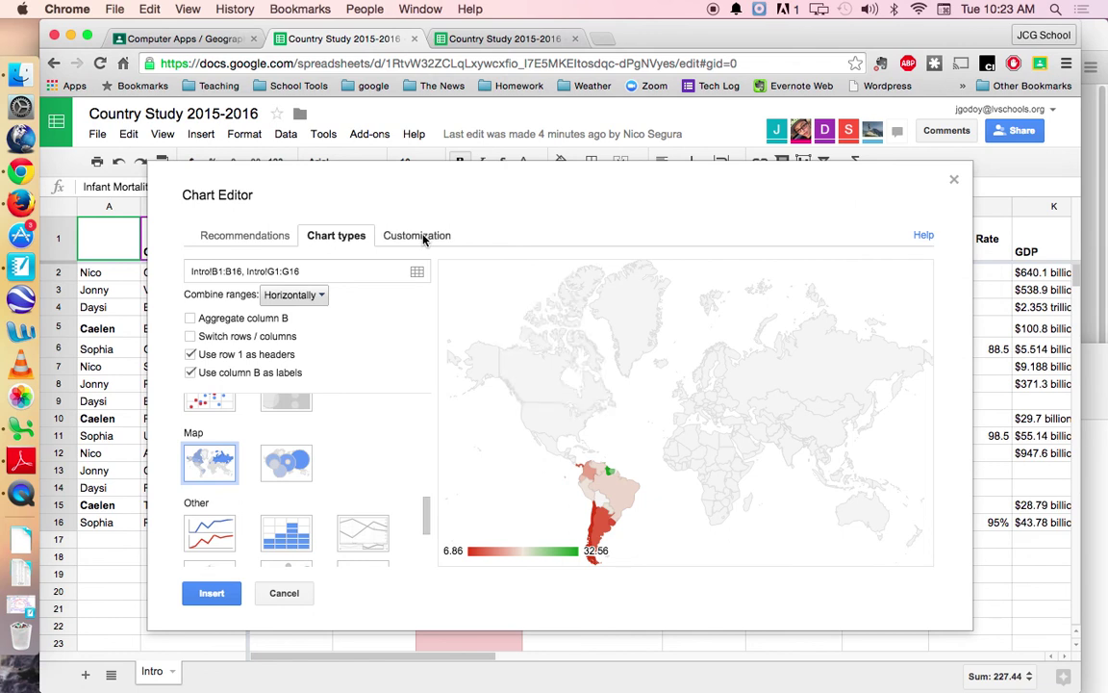
# Step: Set the geo map region to South America and check country values on the map
pyautogui.click(424, 239)
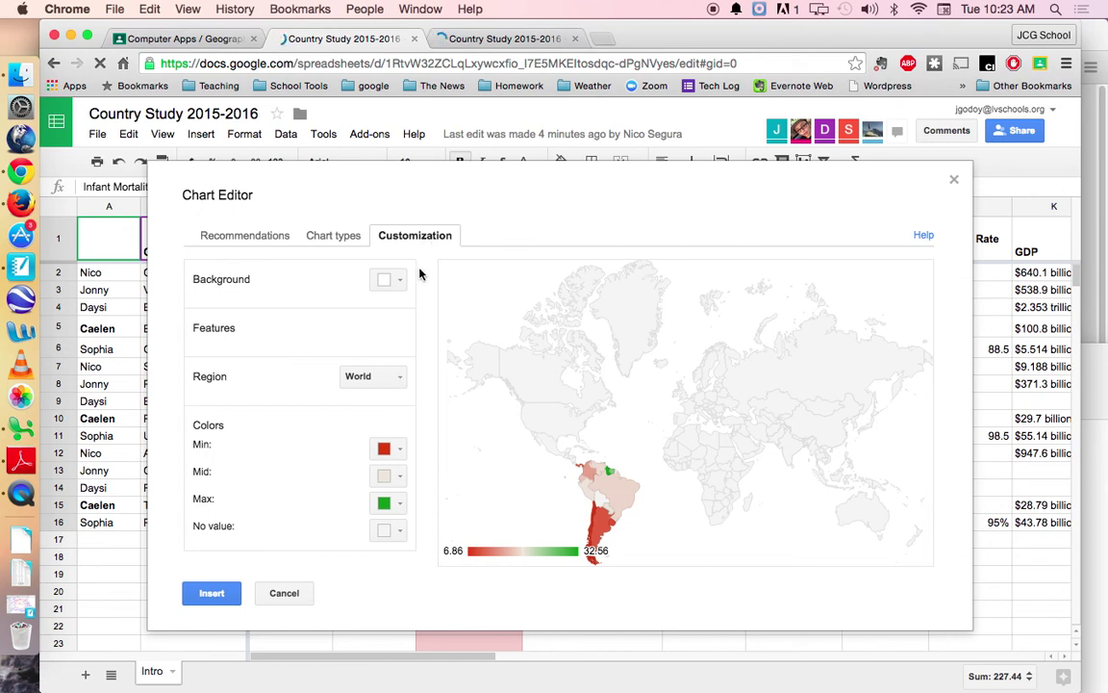
pyautogui.click(402, 381)
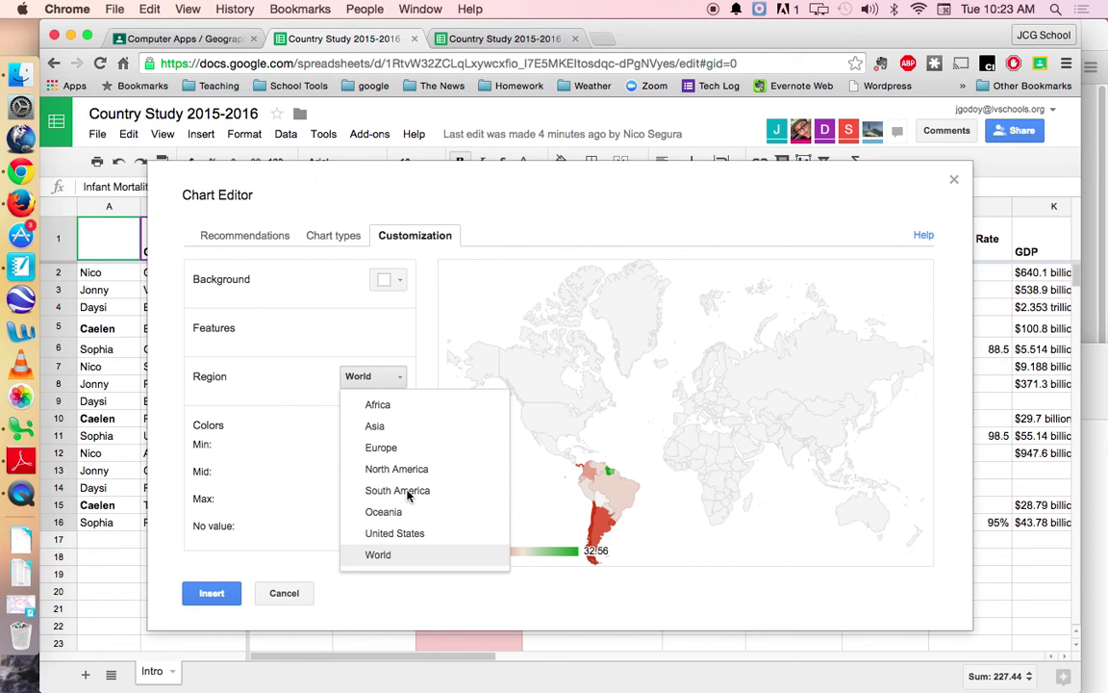
pyautogui.click(397, 490)
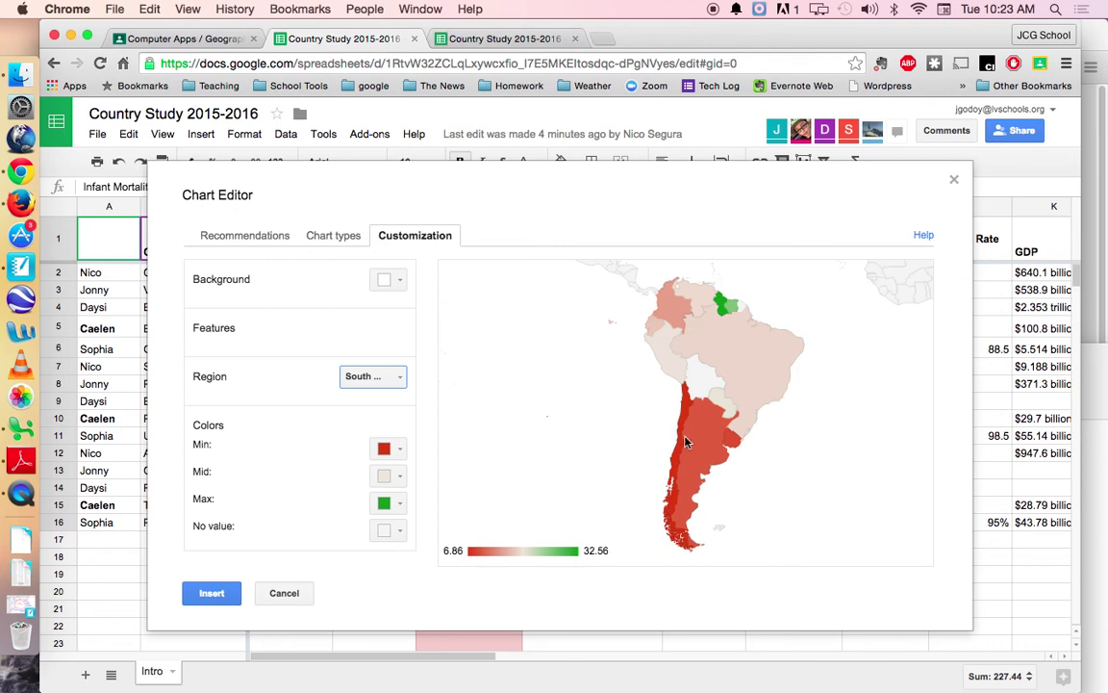
pyautogui.moveTo(704, 449)
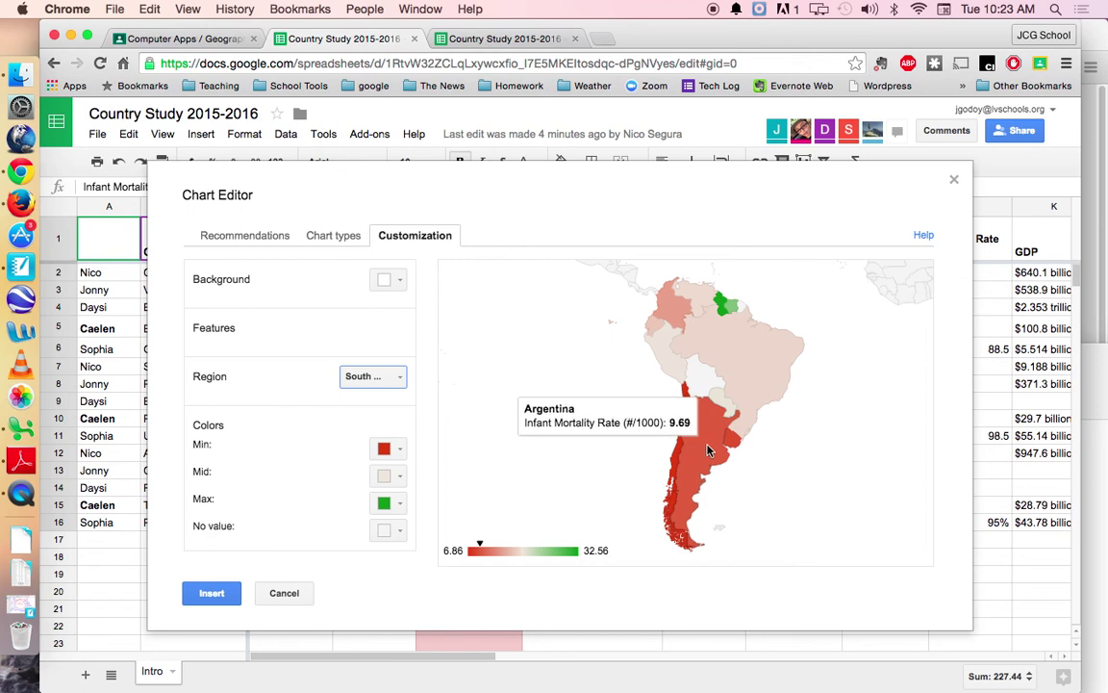
pyautogui.moveTo(721, 312)
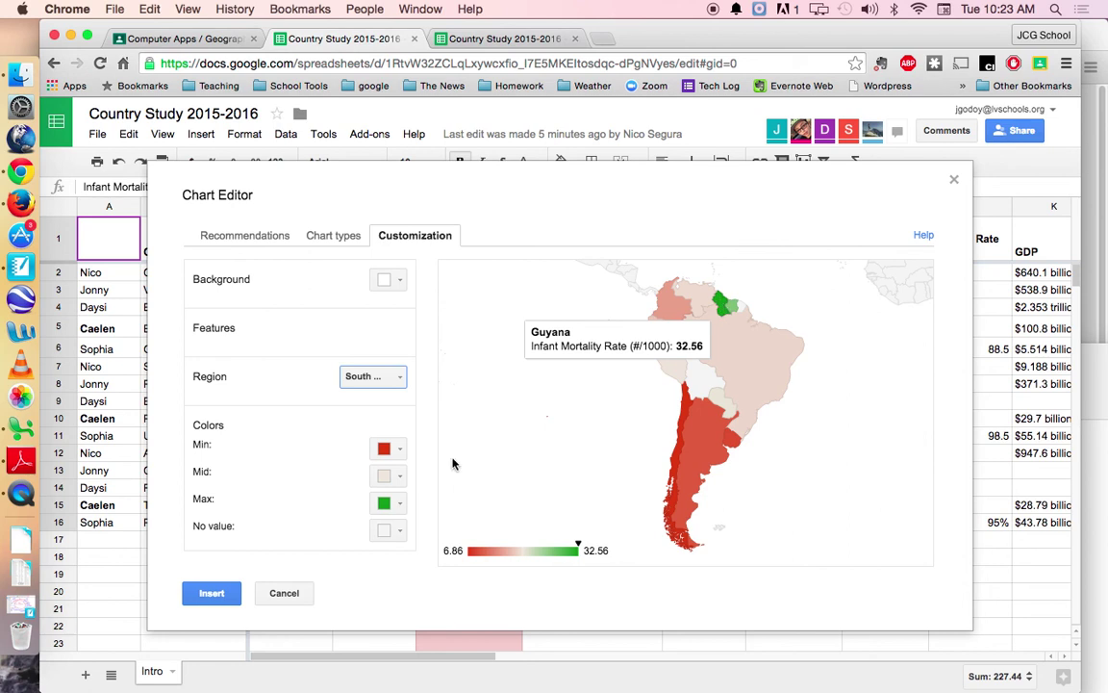
# Step: Set the map colours to purple minimum, red maximum and light green middle
pyautogui.click(395, 451)
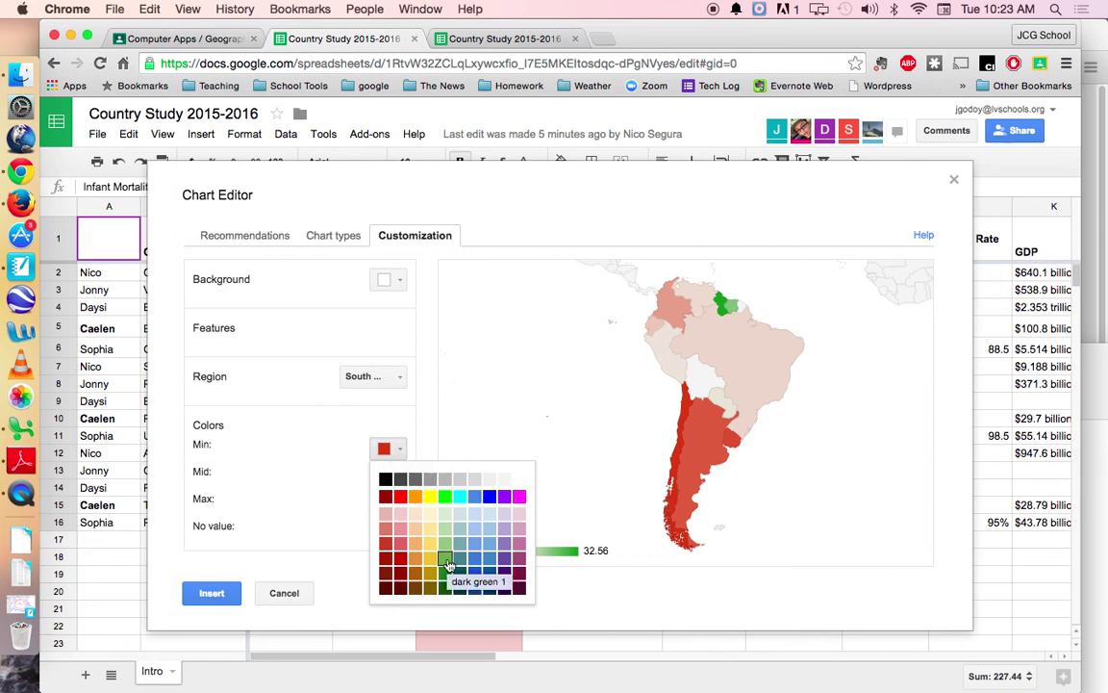
pyautogui.click(505, 560)
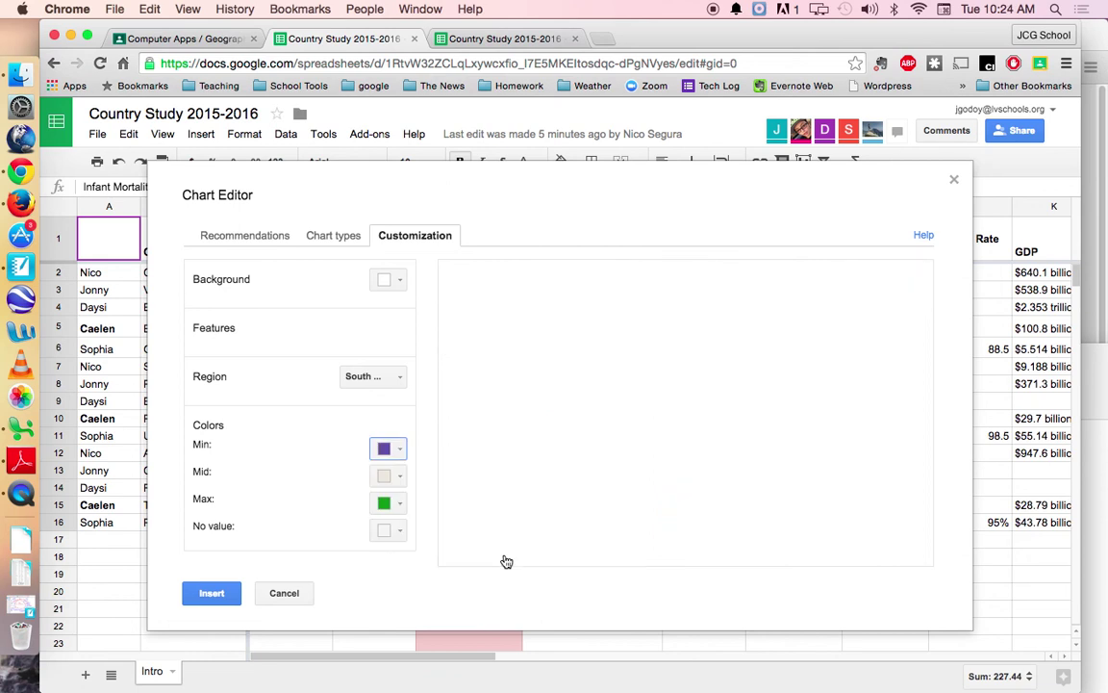
pyautogui.click(399, 504)
pyautogui.click(400, 596)
pyautogui.click(400, 477)
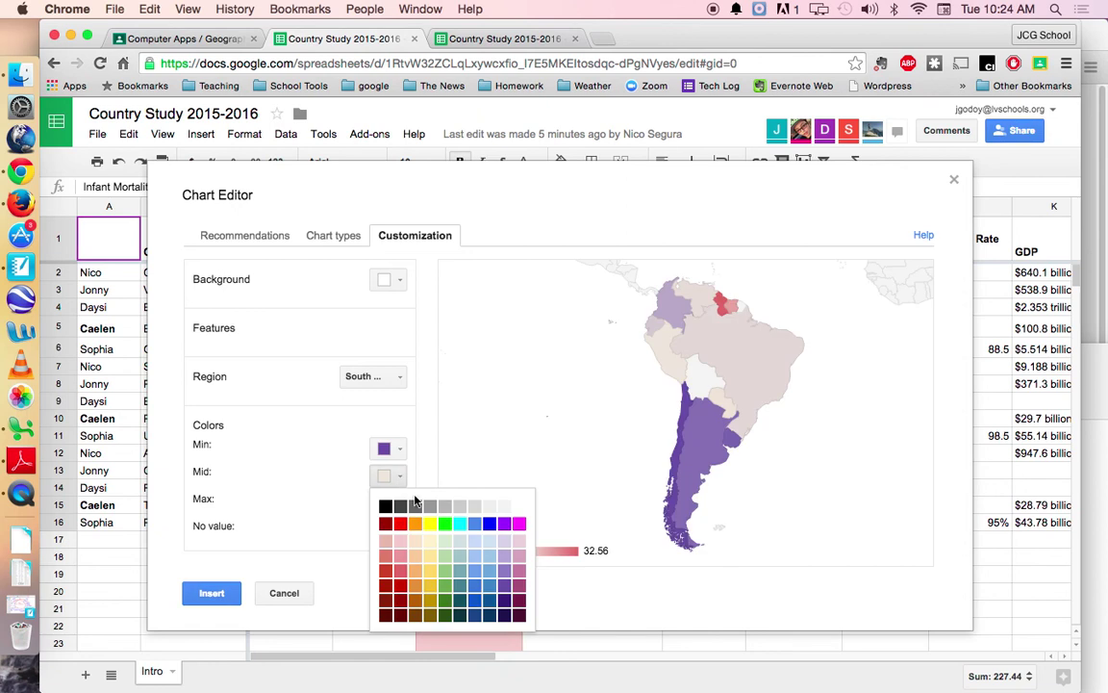
pyautogui.click(445, 573)
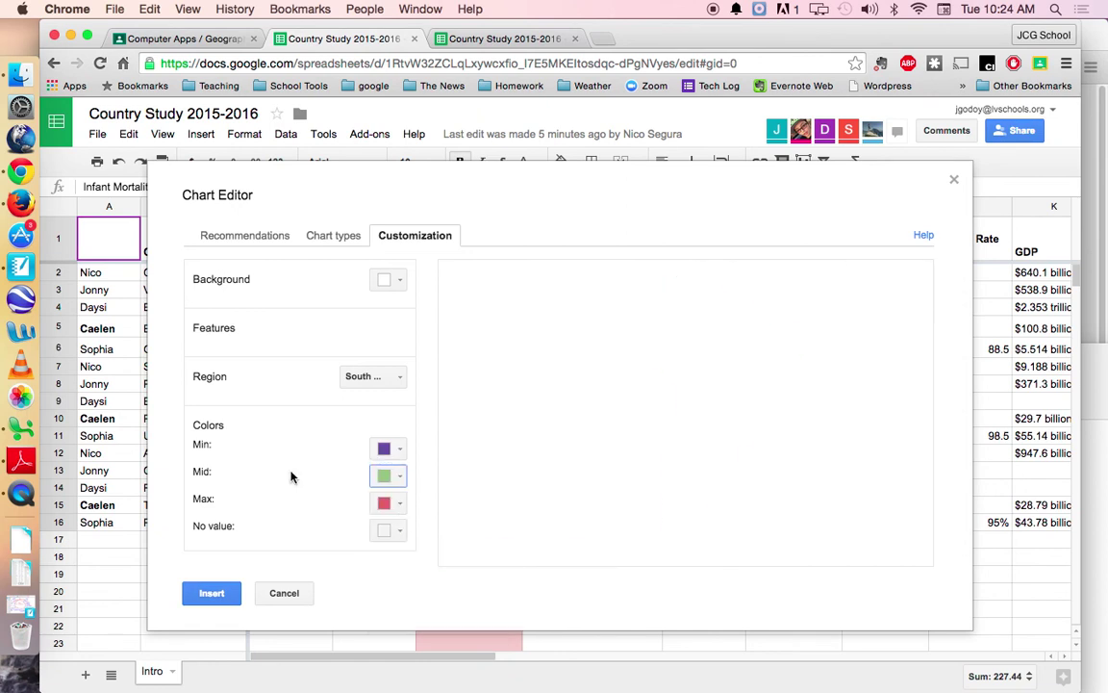
# Step: Lighten the minimum-value colour to light purple
pyautogui.moveTo(676, 462)
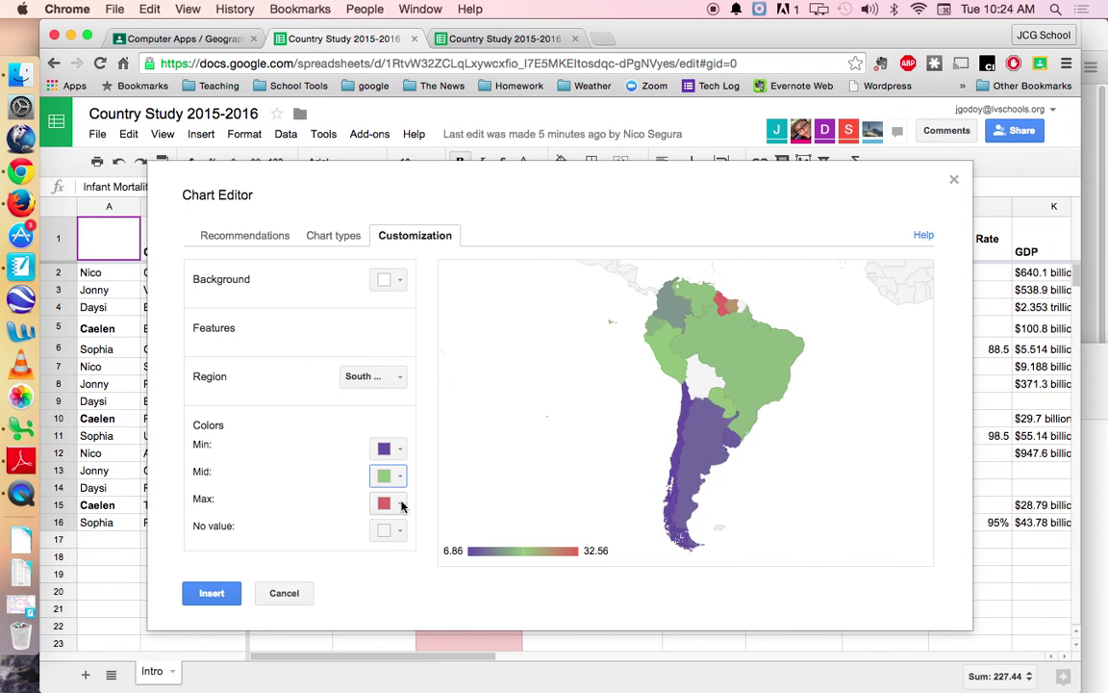
pyautogui.click(399, 450)
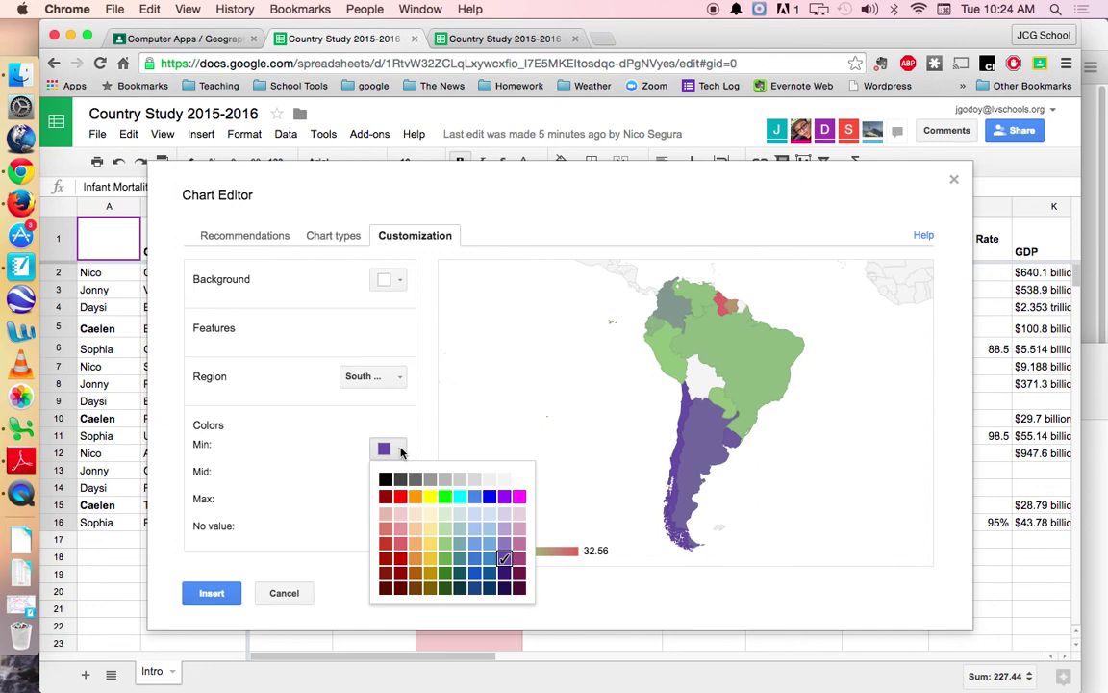
pyautogui.click(505, 530)
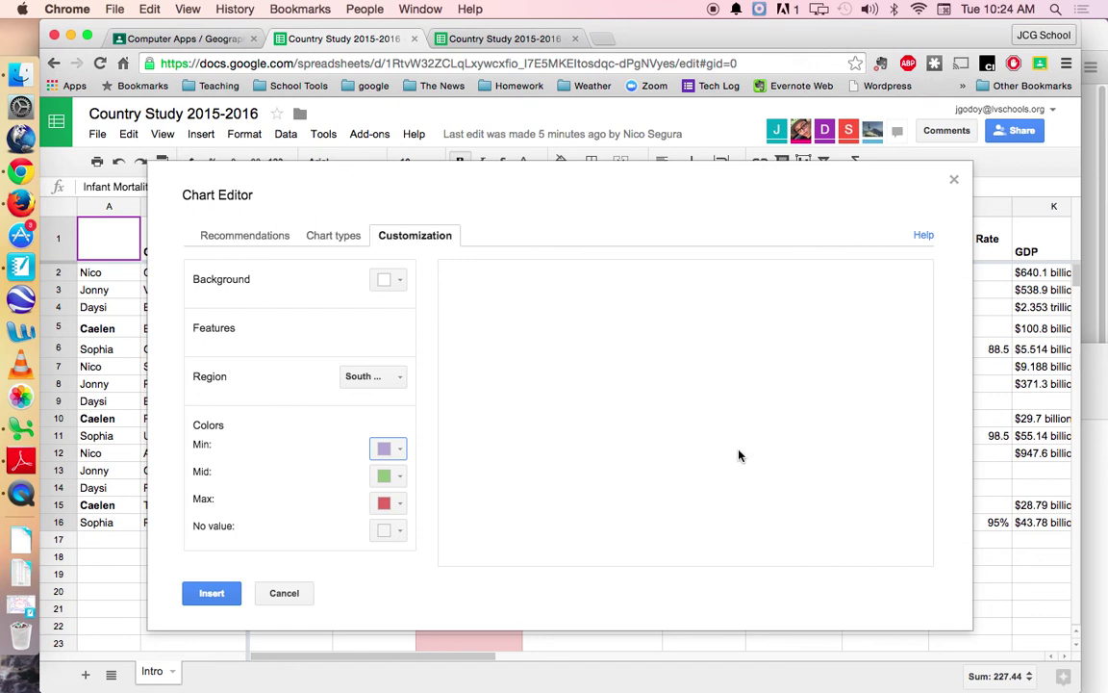
pyautogui.moveTo(762, 391)
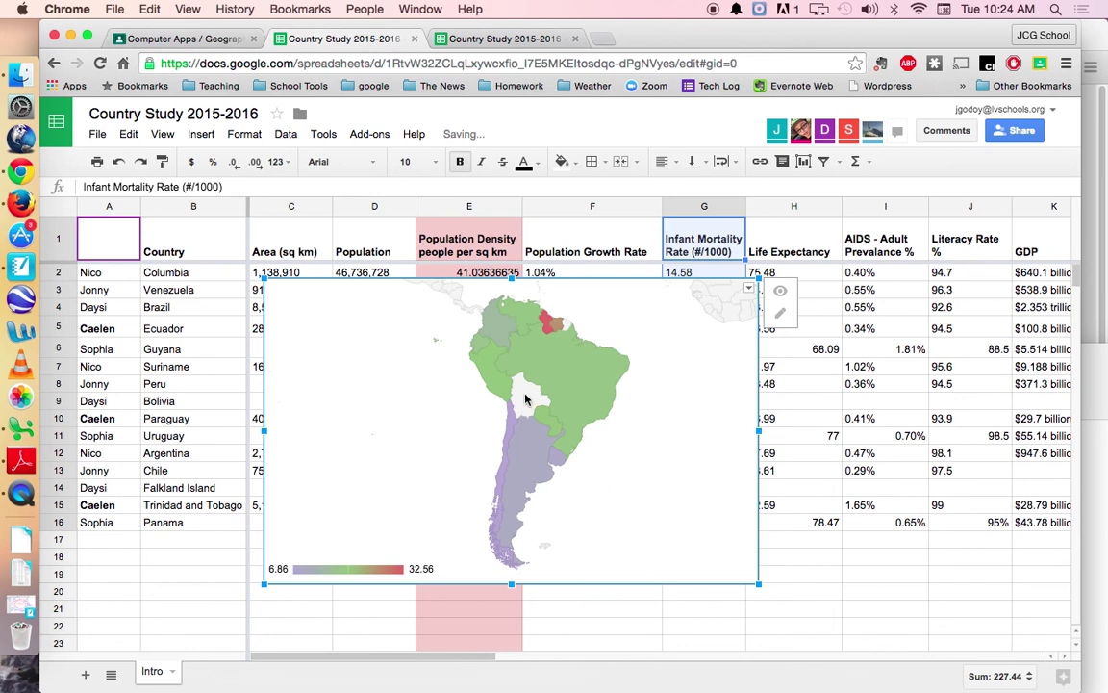
pyautogui.moveTo(524, 396)
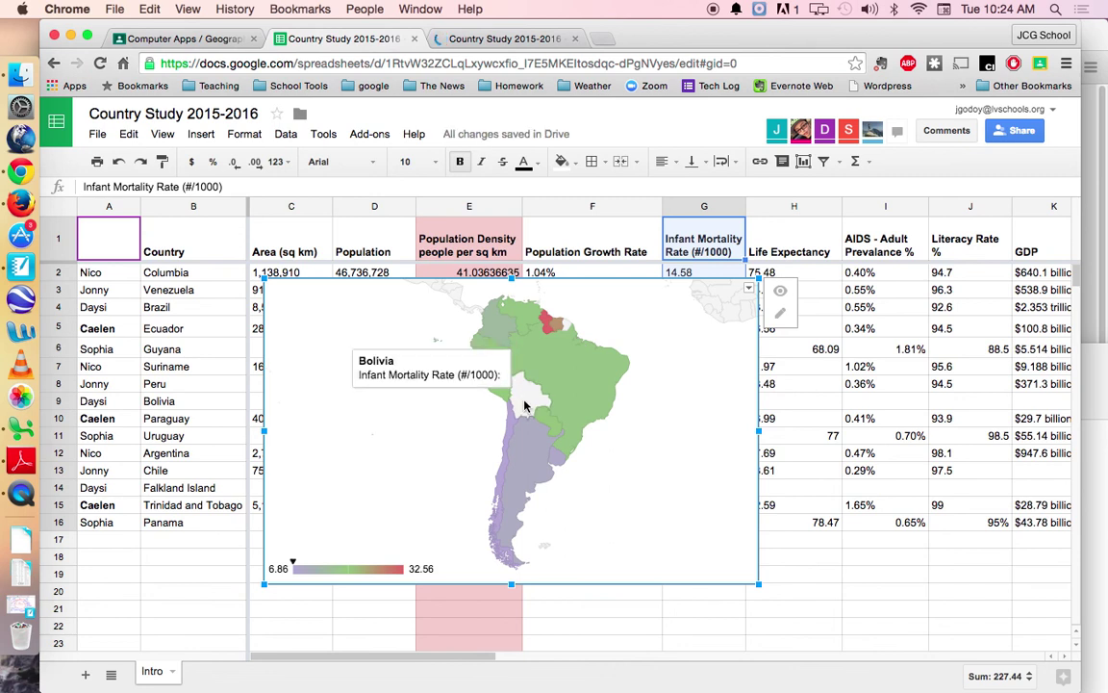
pyautogui.click(525, 406)
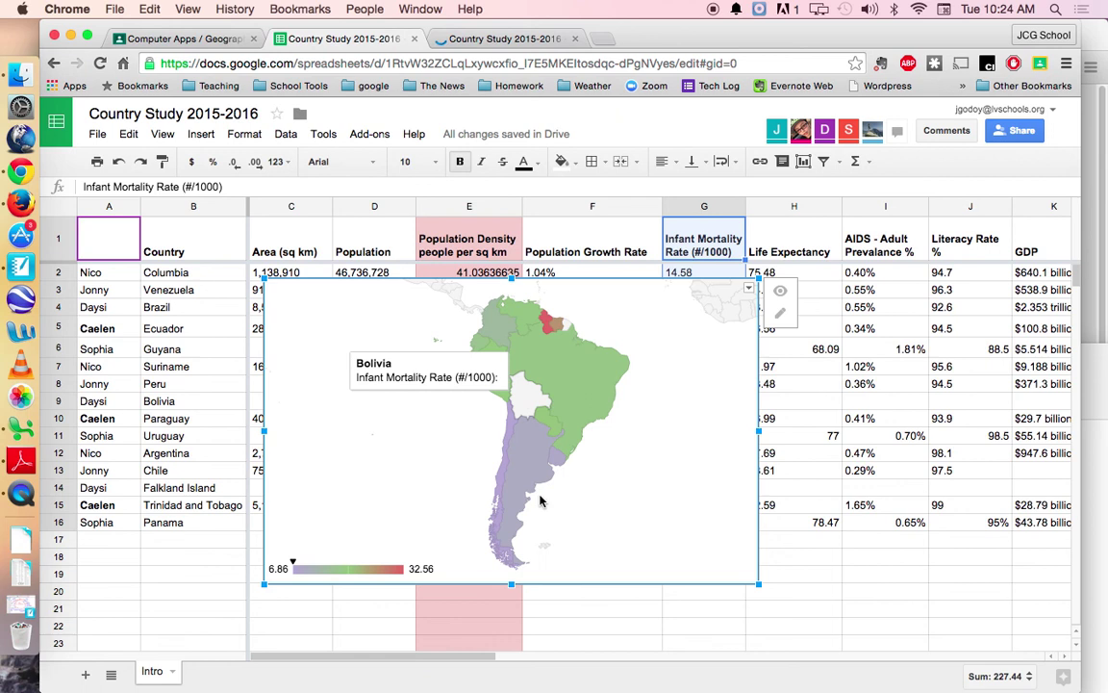